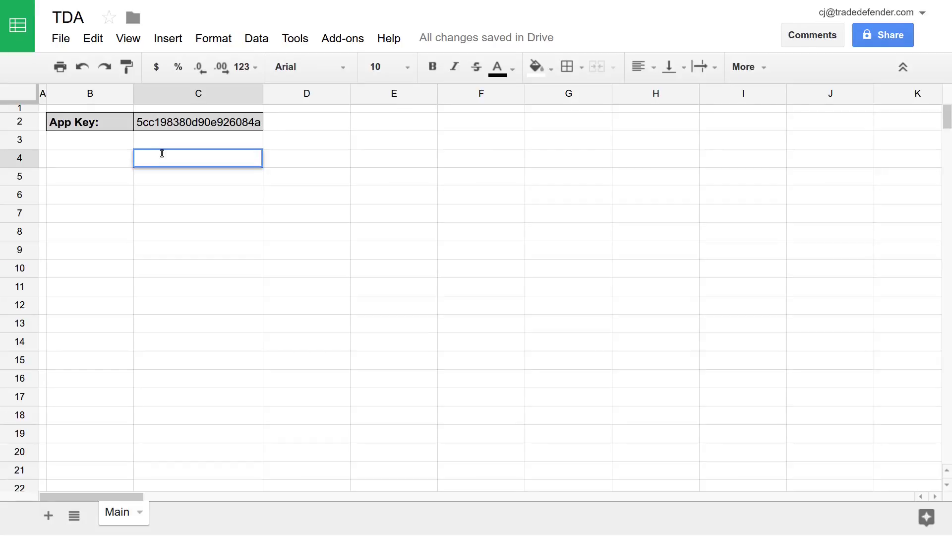
Begin =HistEstimates( in C4 with the App Key cell C2 and ticker "X" as arguments.
type("=")
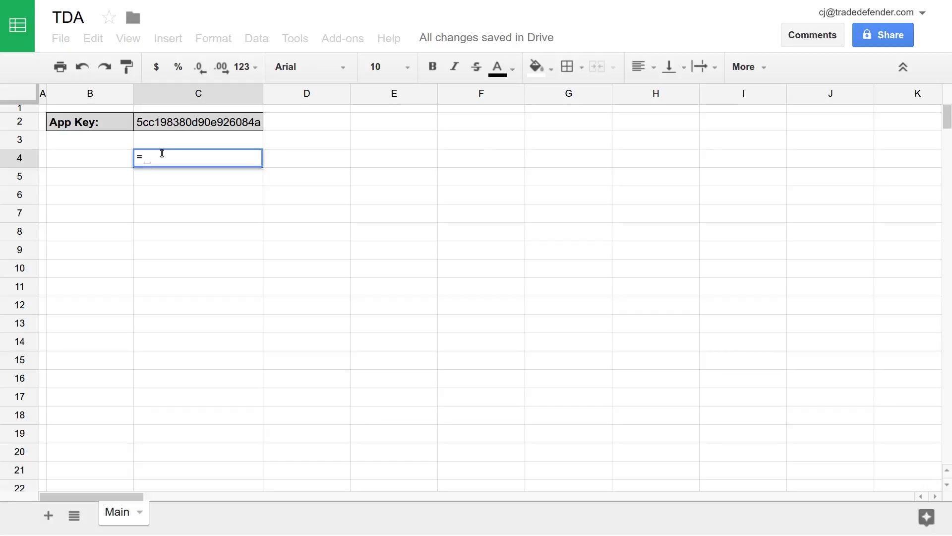
type("Hist")
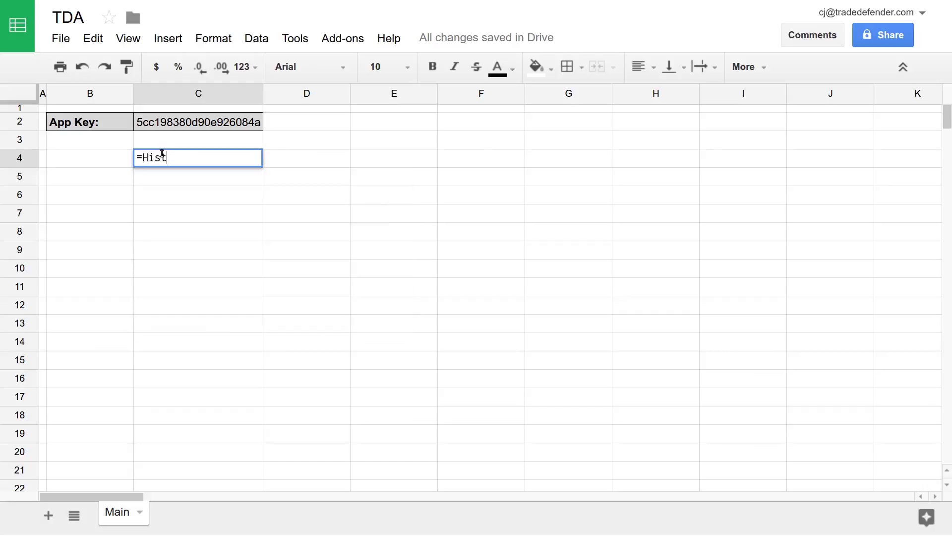
type("Estimates(")
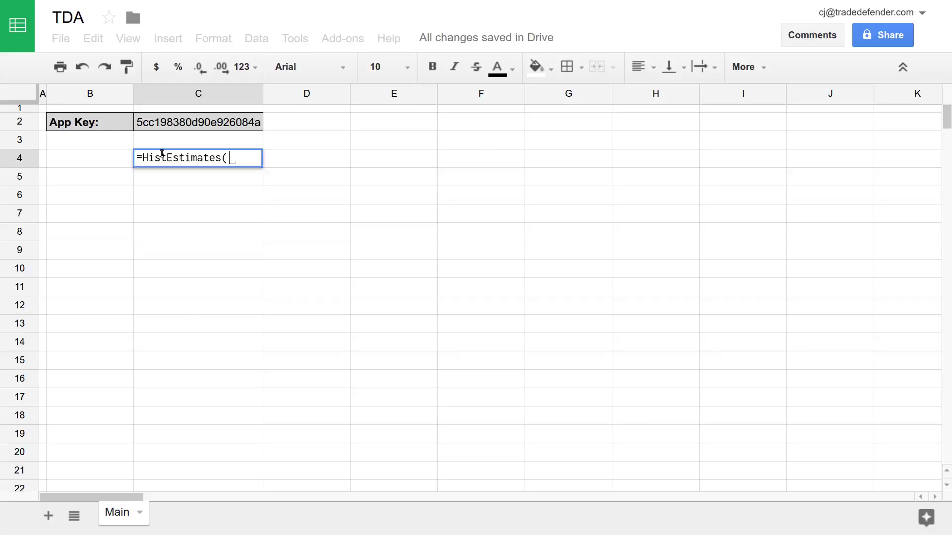
type("C2")
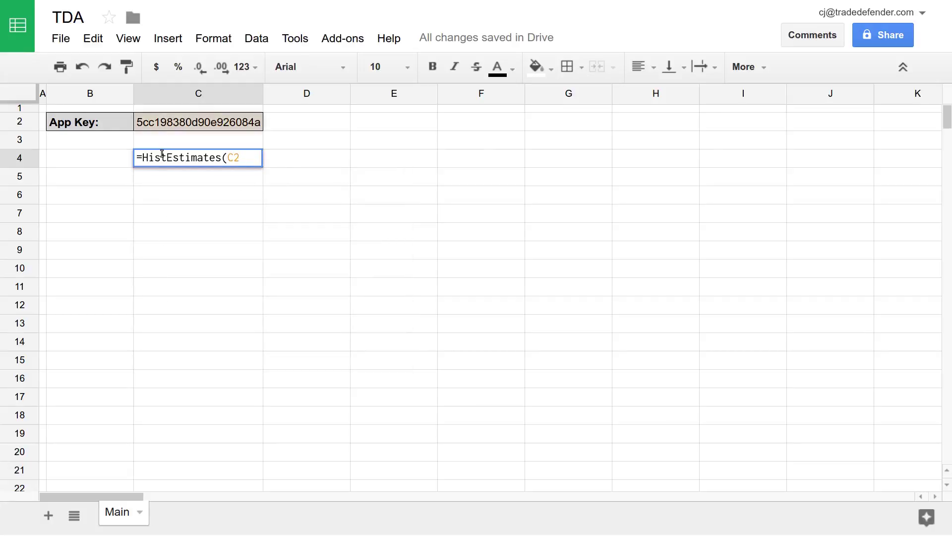
type(",")
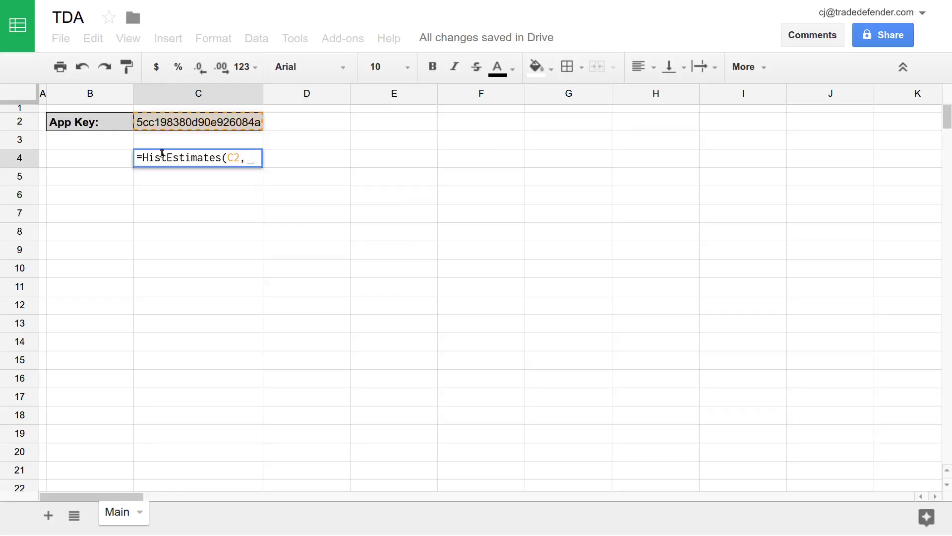
type("\"X\"")
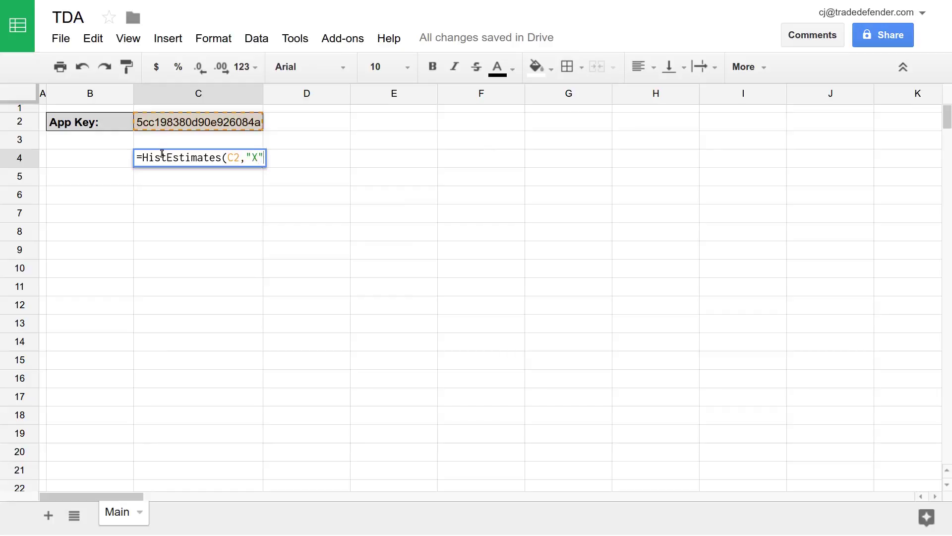
type(",")
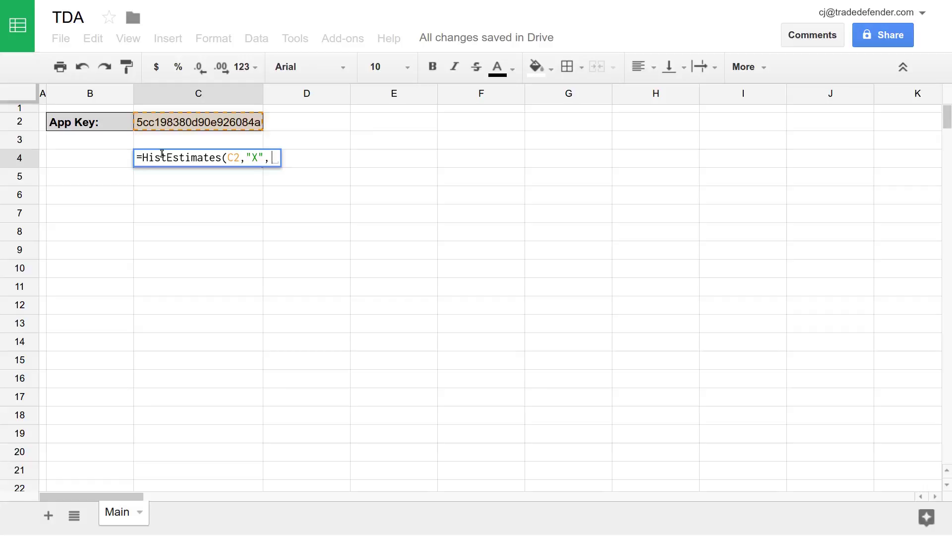
Add dates "2010-04-11" and "2015-04-11" and the "asc" sort order to the C4 formula.
type("\"2010-")
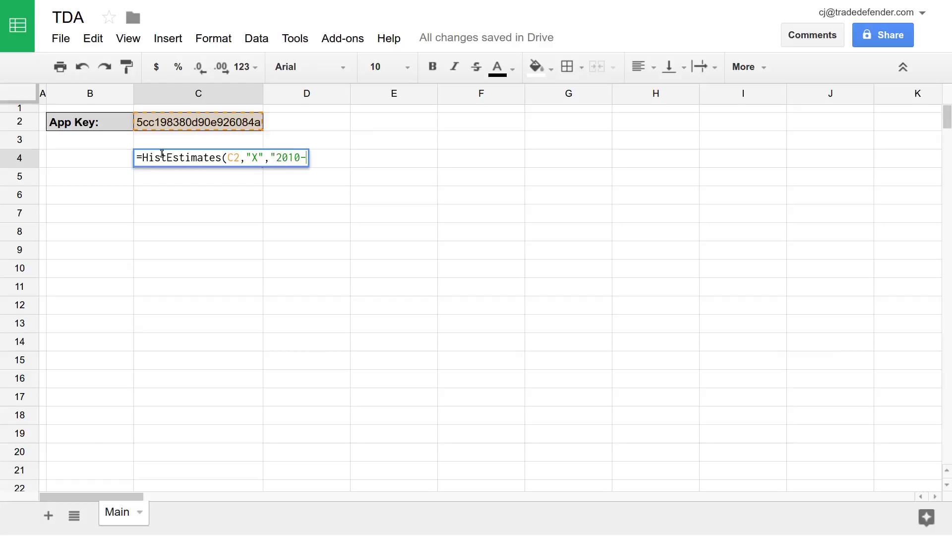
type("04-11\",")
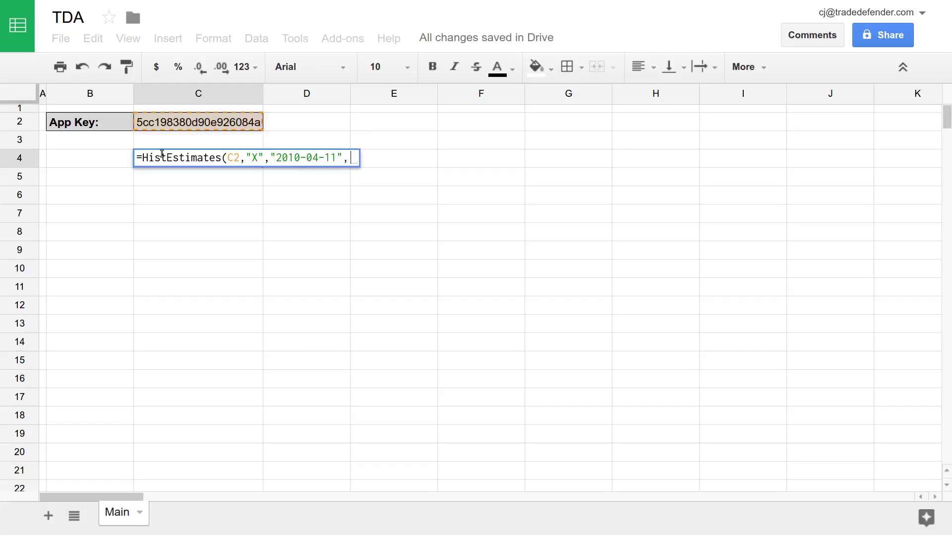
type("\"")
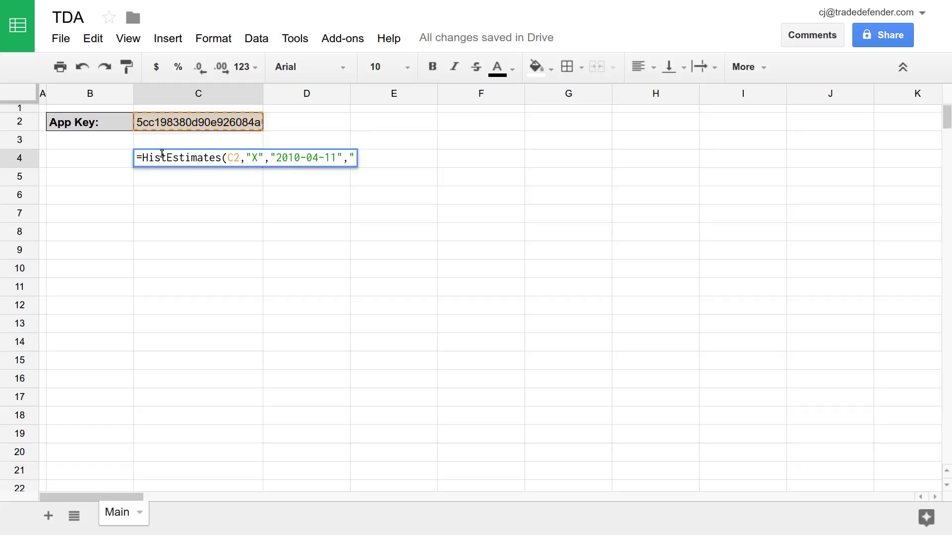
type("2015-")
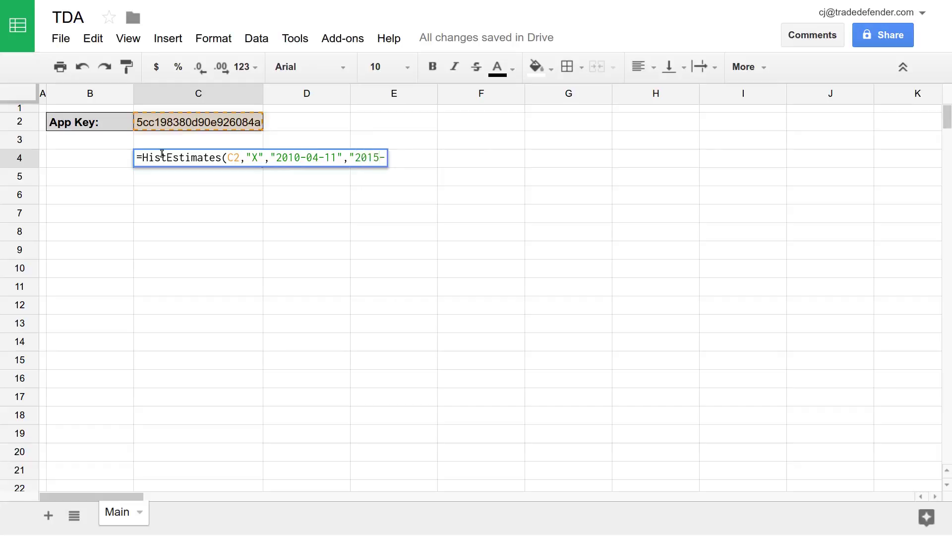
type("04-11\"")
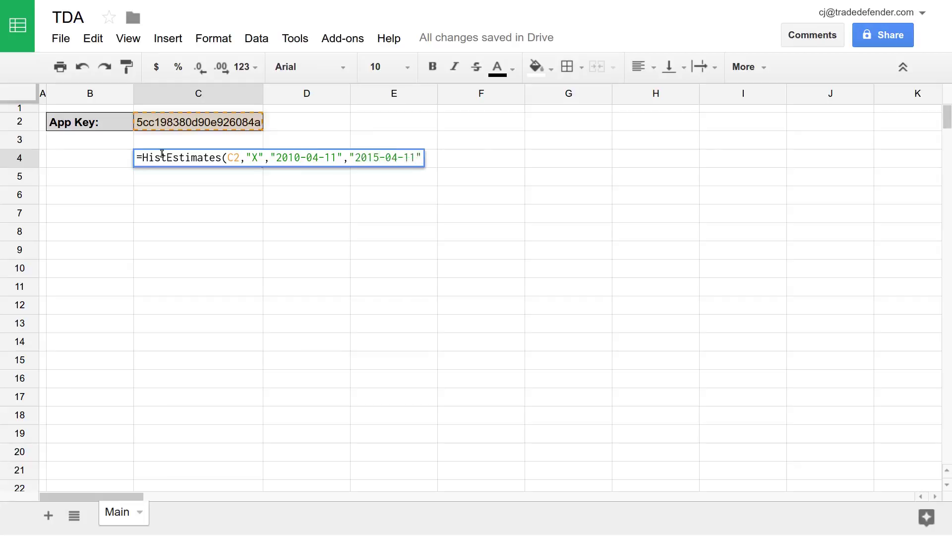
type(",")
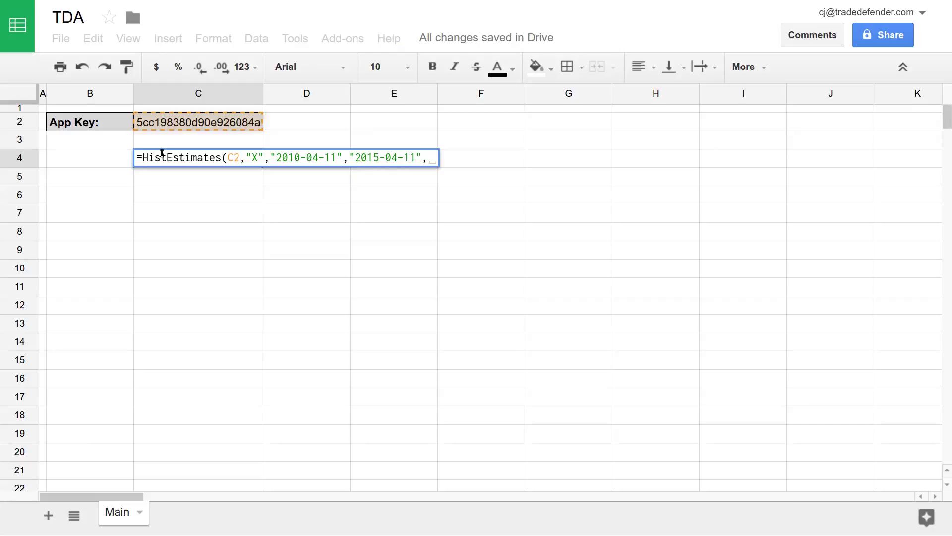
type("\"asc")
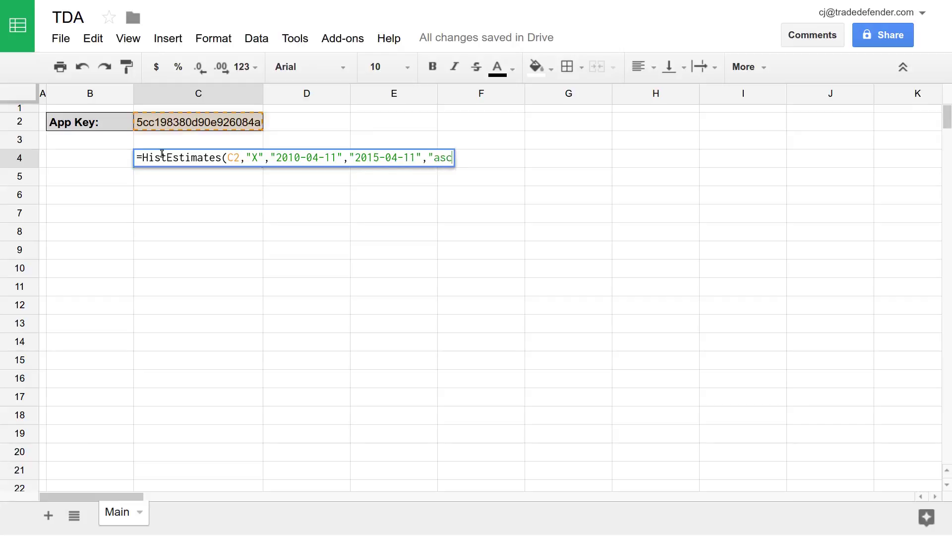
key("BackSpace")
key("BackSpace")
key("BackSpace")
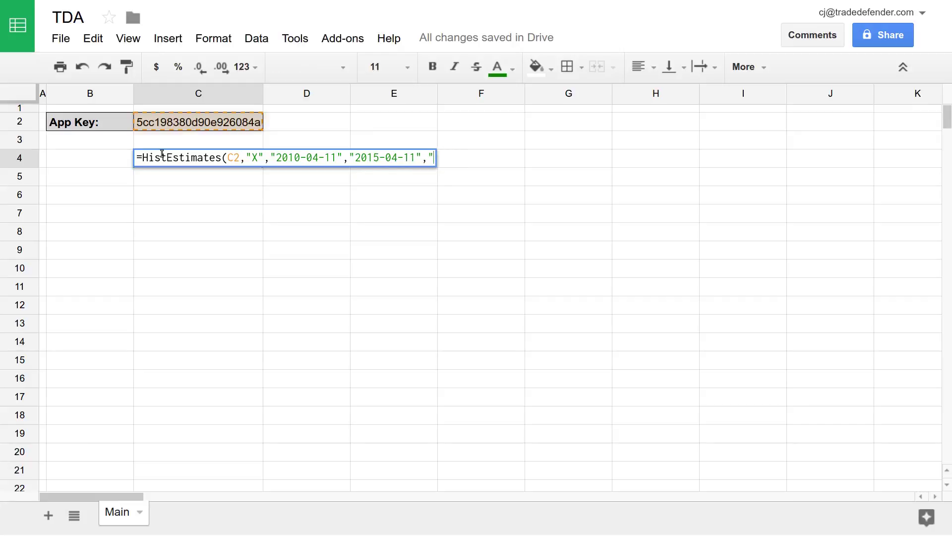
type("asc\",")
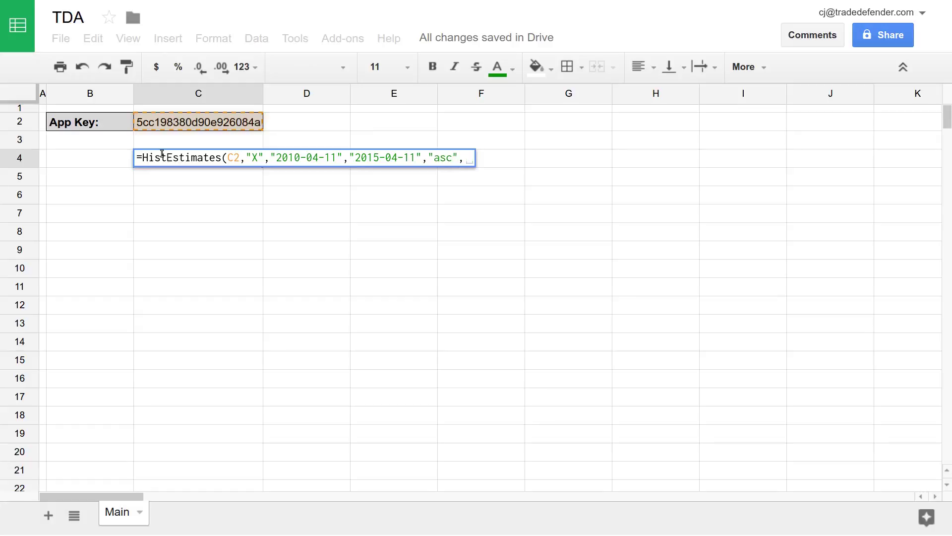
Add the field list "date_announced,eps_act,eps_mean_est" as the next formula argument.
type("\"")
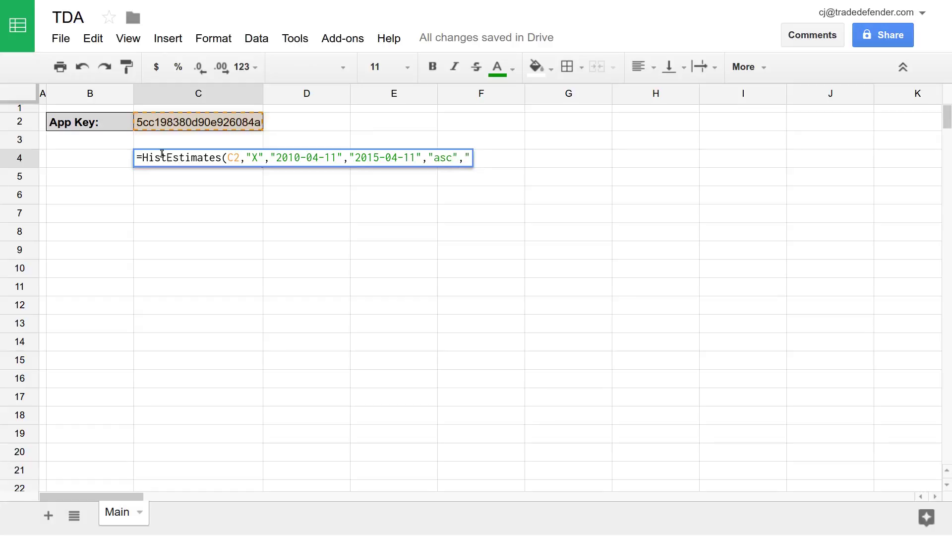
type("date_a")
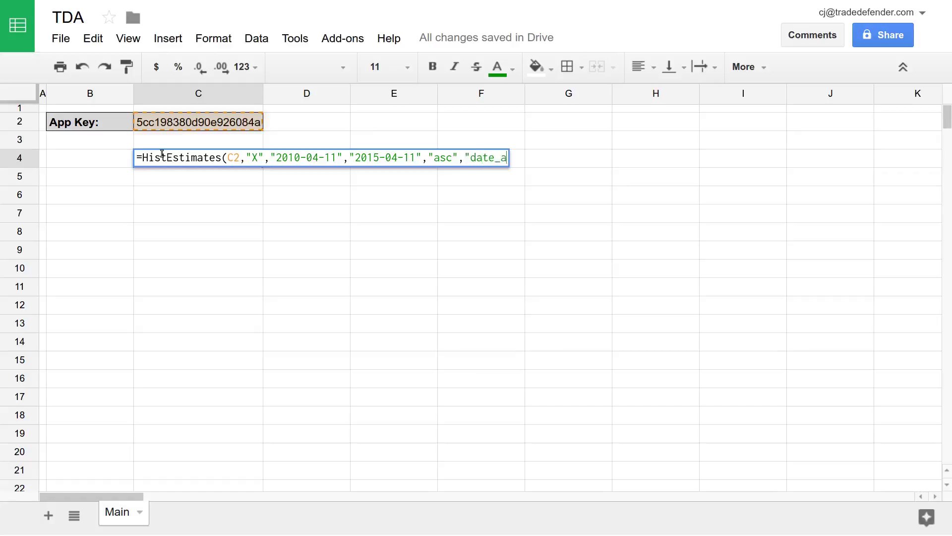
type("nnounced,eps_act,")
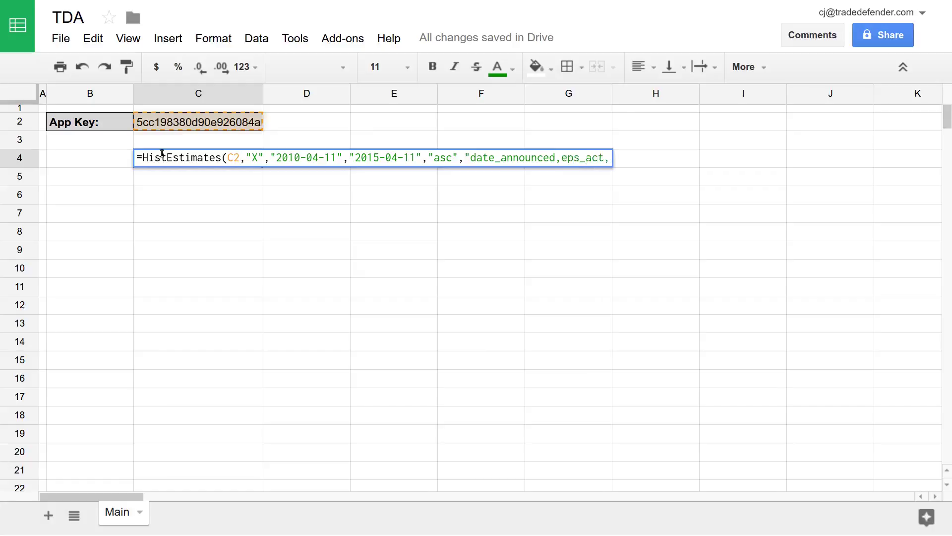
type("eps_mean")
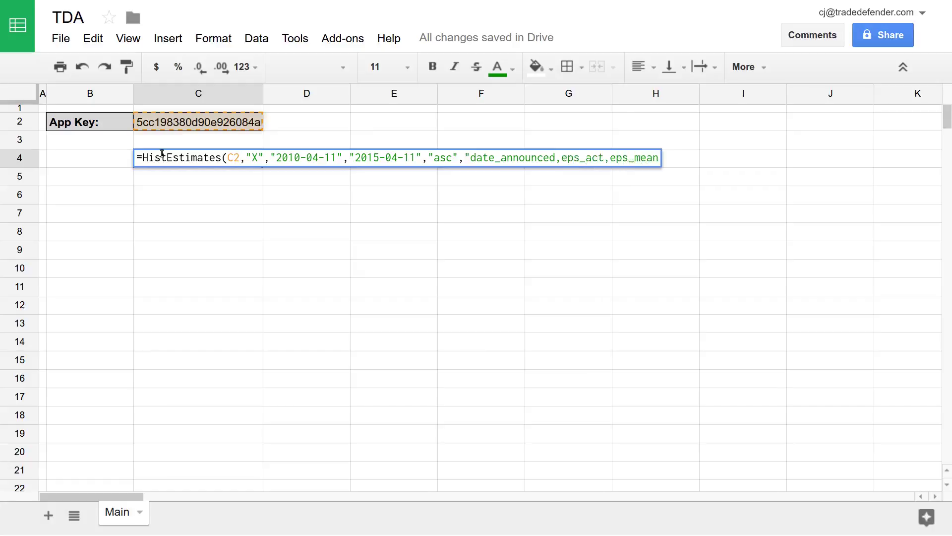
type("_est\",")
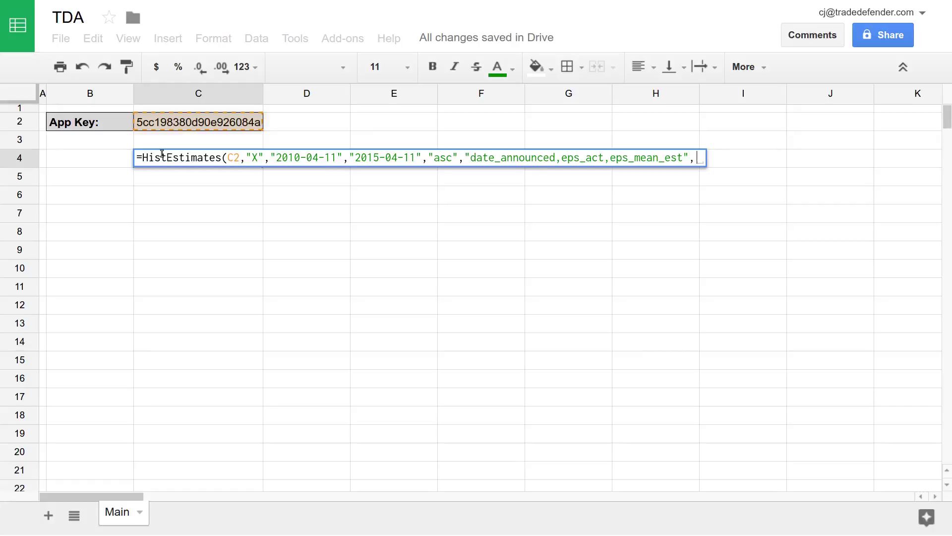
Close the HistEstimates formula with final arguments 0,0 and enter it in C4.
type("0")
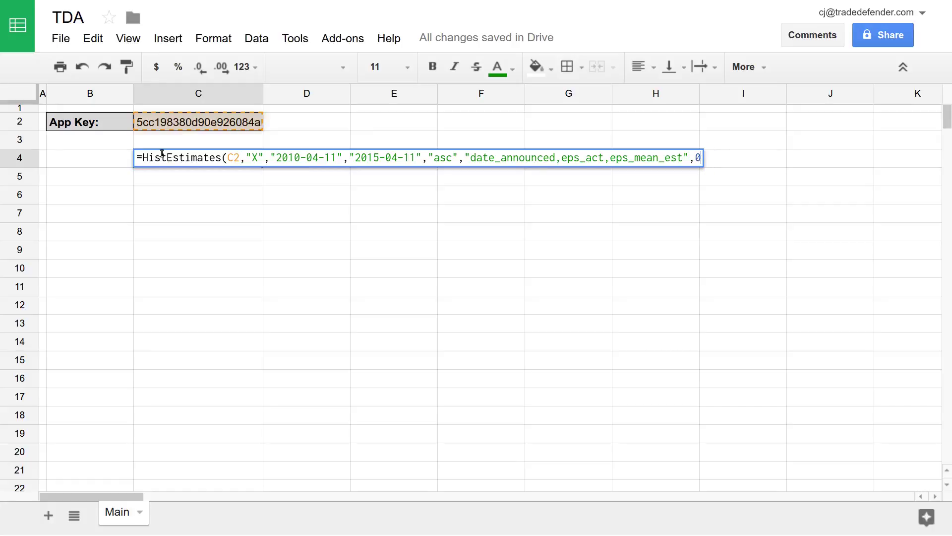
key("BackSpace")
type("1")
key("BackSpace")
type("0,")
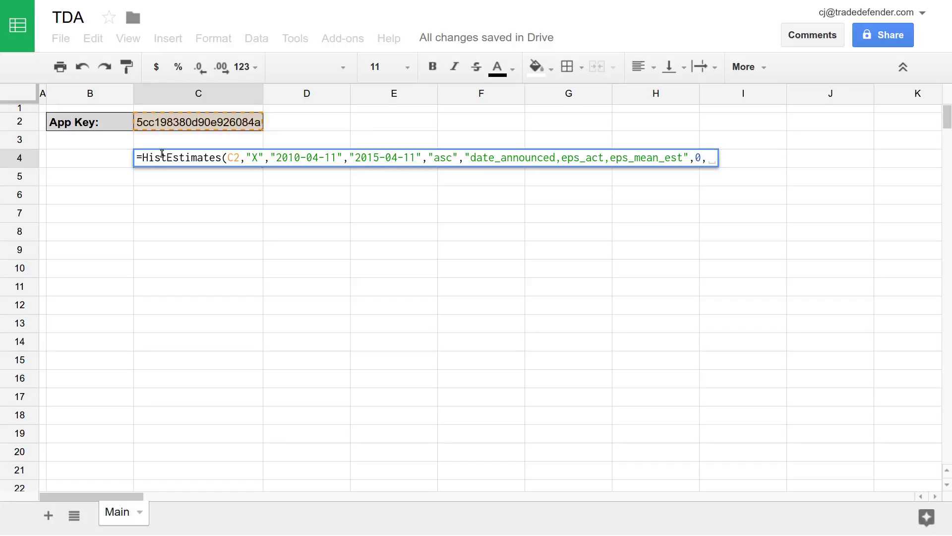
type("0")
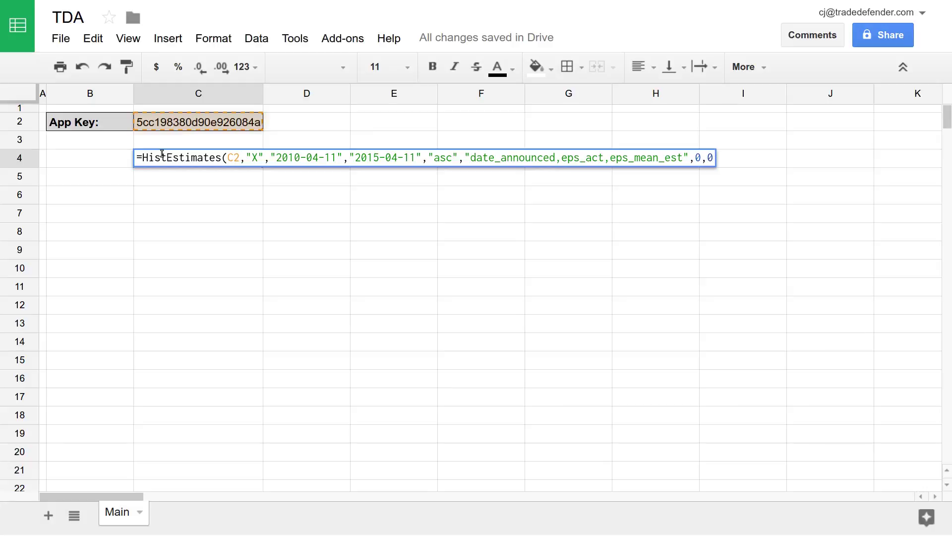
key("BackSpace")
type("1")
key("BackSpace")
type("0)")
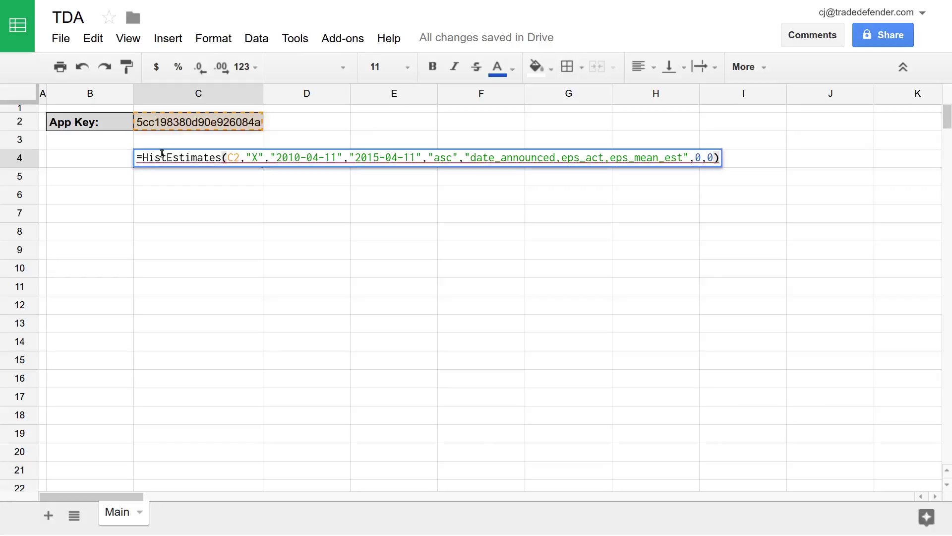
key("Return")
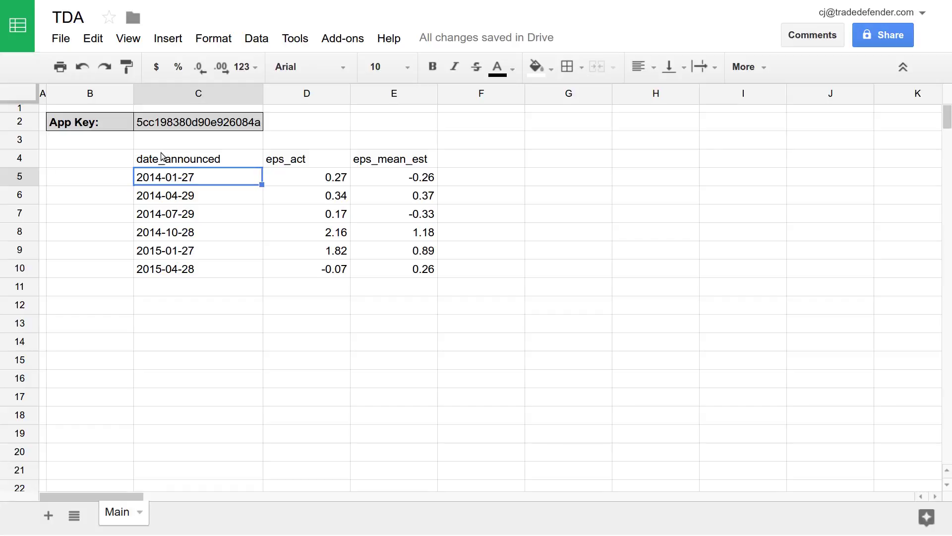
Delete the "date_announced,eps_act,eps_mean_est" argument from the C4 formula and re-enter it.
left_click(161, 158)
key("Return")
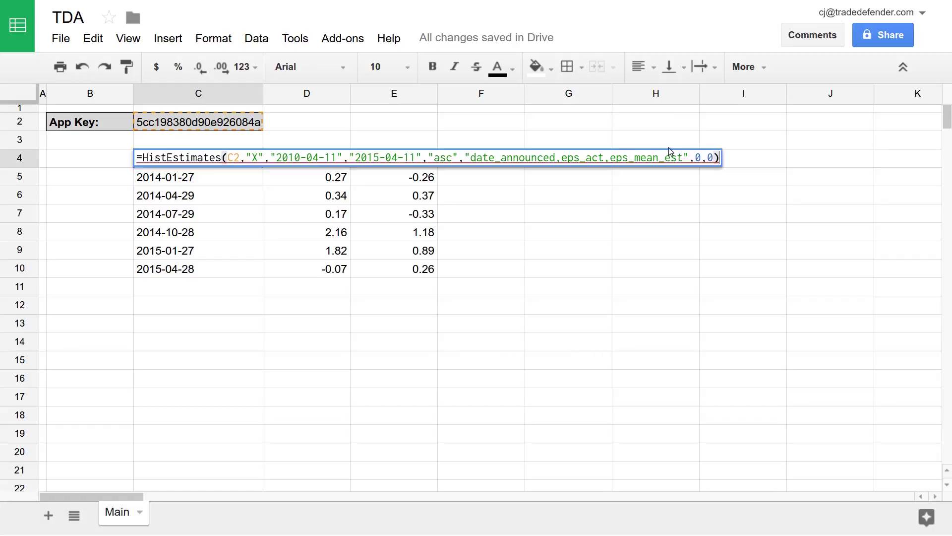
key("Left")
key("Left")
key("Left")
key("Left")
key("Left")
key("shift+Home")
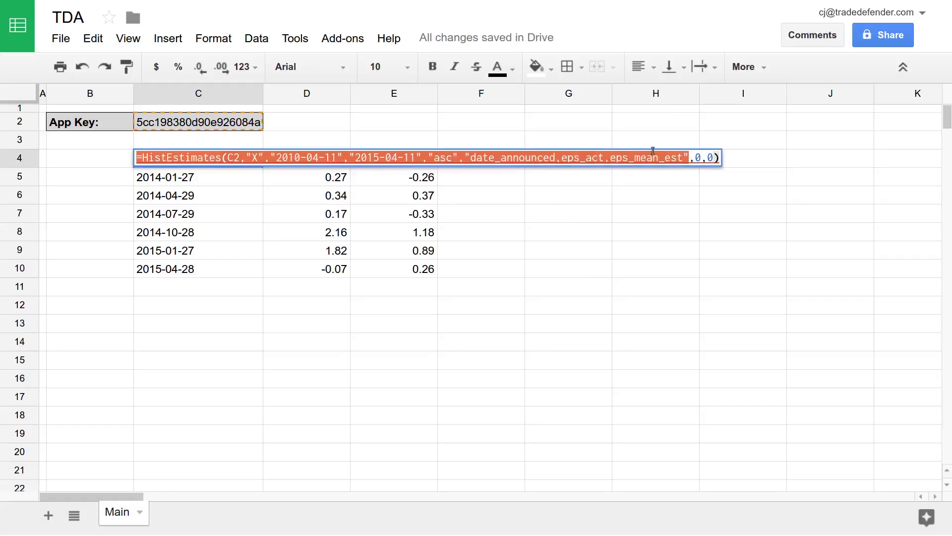
double_click(523, 151)
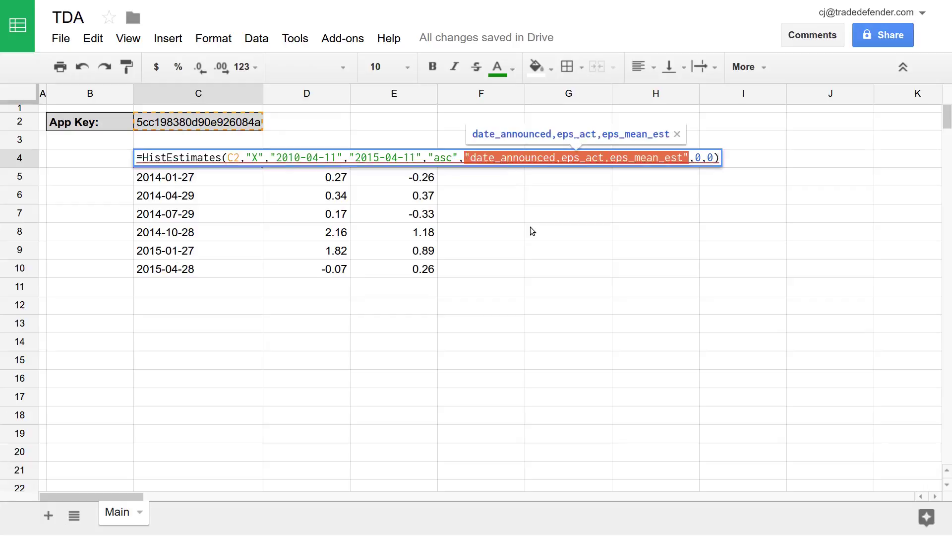
key("BackSpace")
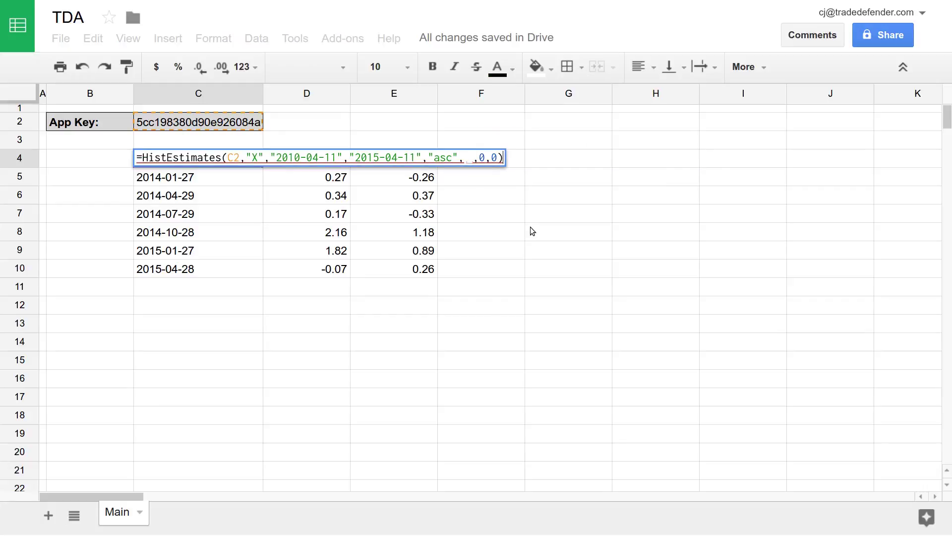
key("Return")
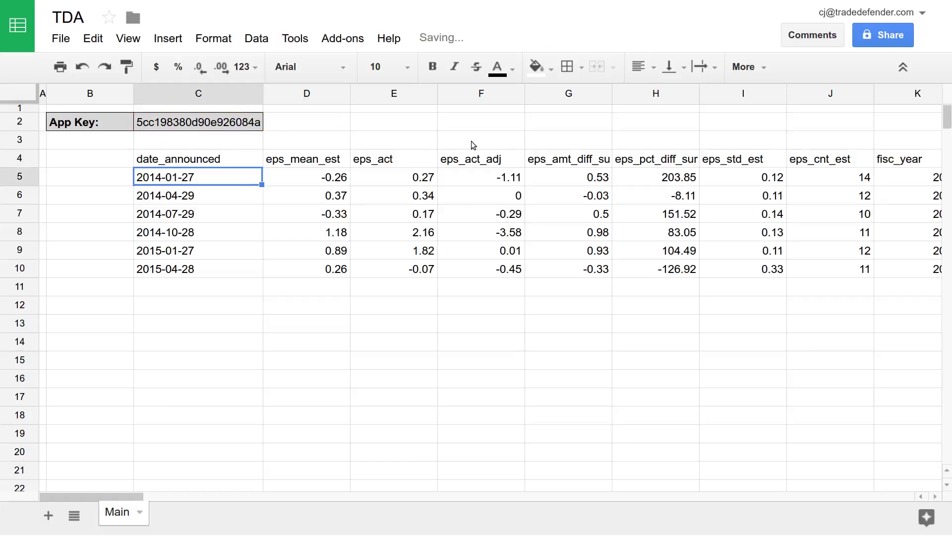
Change the C4 formula's last argument to 1 to transpose the results.
left_click(256, 159)
double_click(255, 158)
left_click(493, 159)
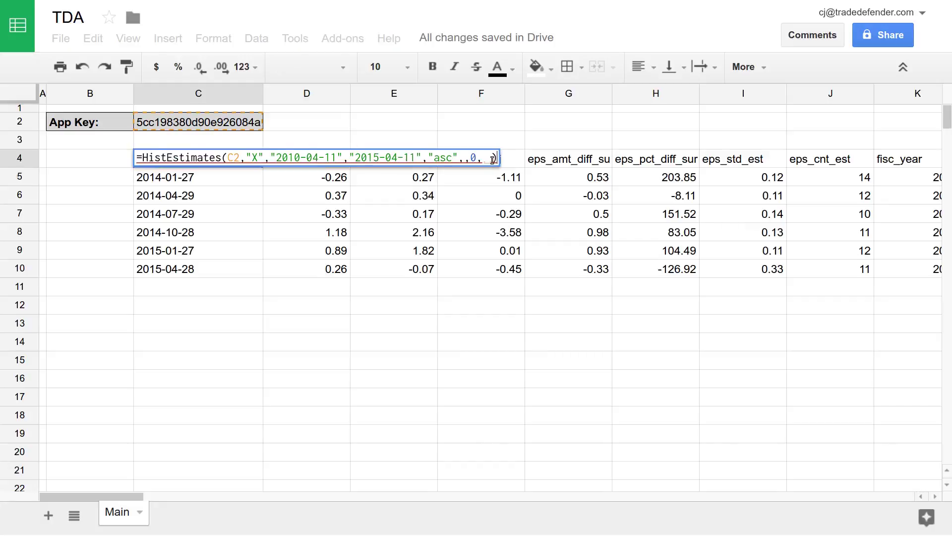
key("BackSpace")
type("1")
key("Return")
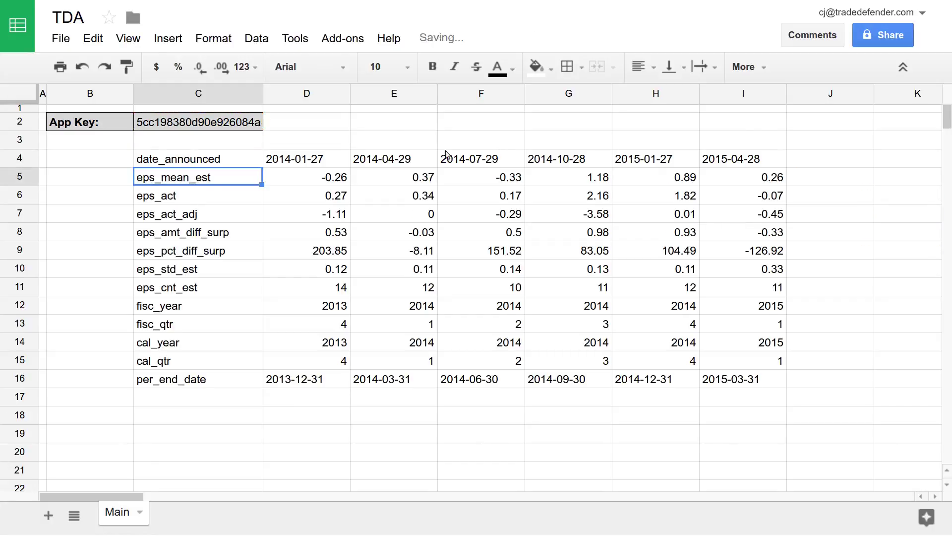
Edit the C4 formula's sort argument from "asc" to "desc".
left_click(194, 156)
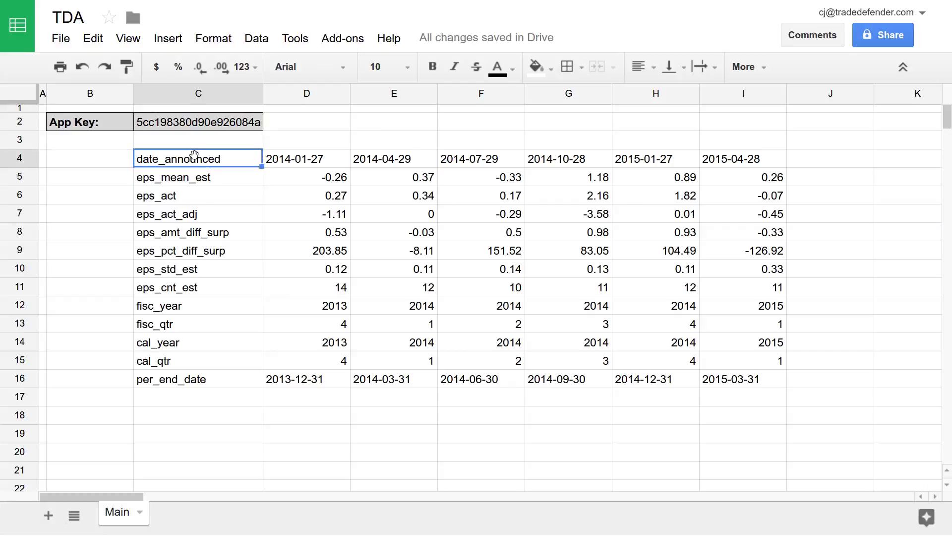
double_click(194, 156)
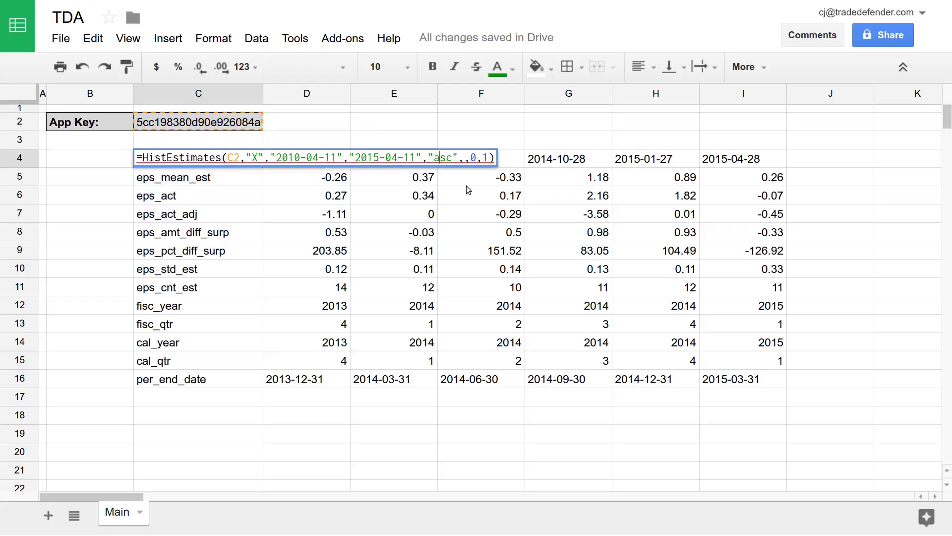
type("de")
key("Delete")
Enter the descending-sort formula in C4 so dates list from 2015-04-28 back.
key("Return")
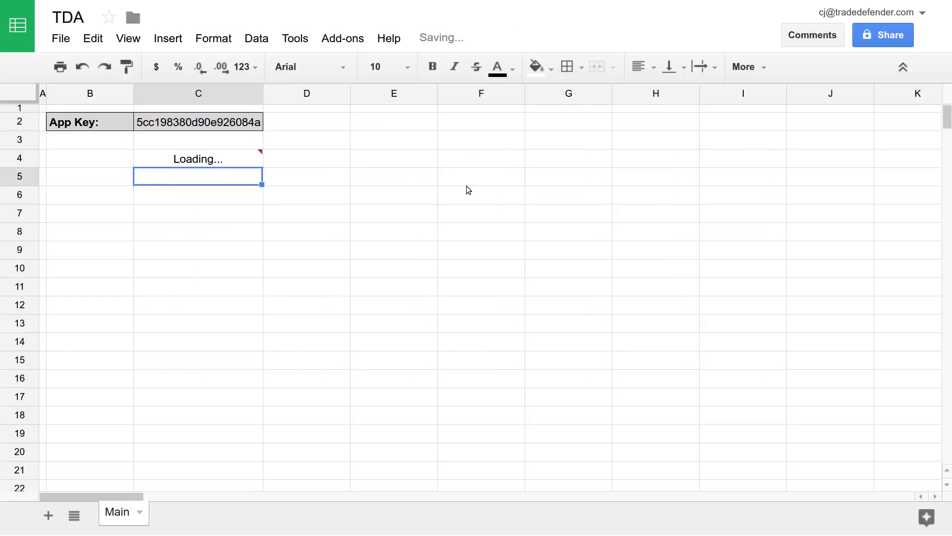